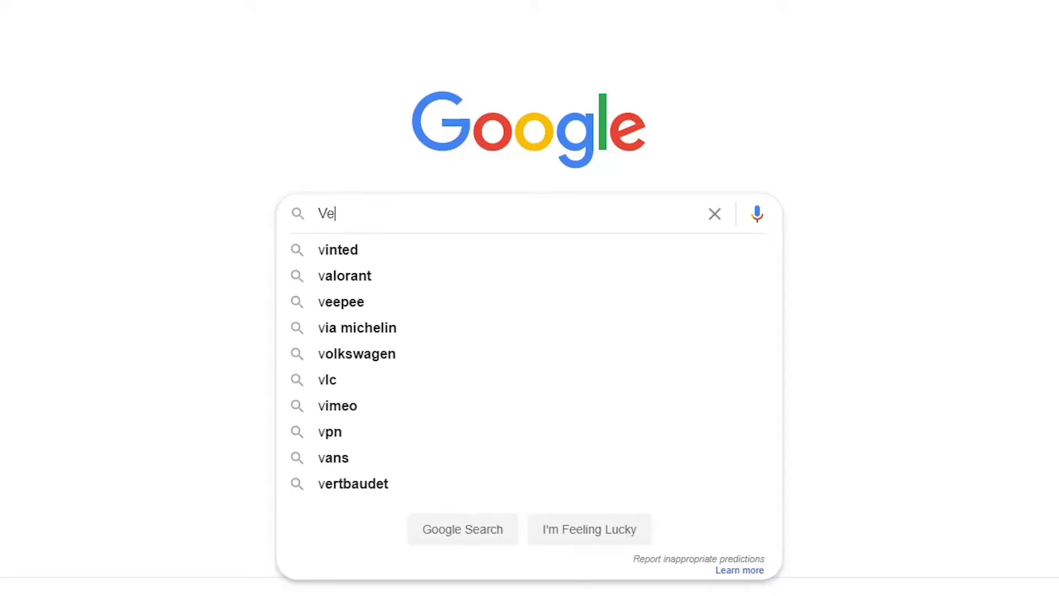
Step: Find VEED through a Google search and open the veed.io workspace Projects page
type("ed")
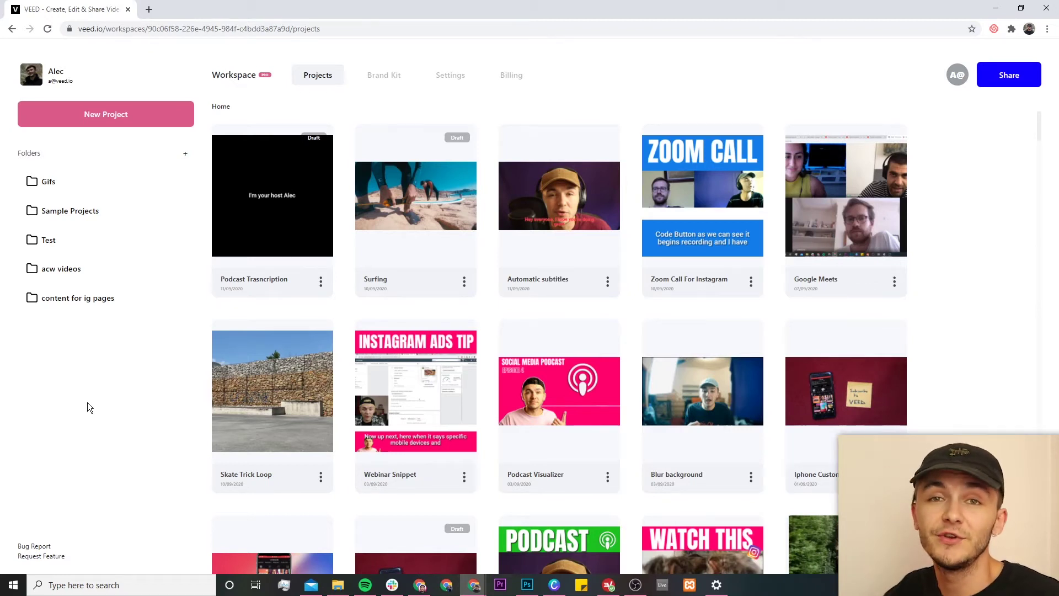
Step: Create a new blank VEED project from the workspace sidebar
left_click(112, 117)
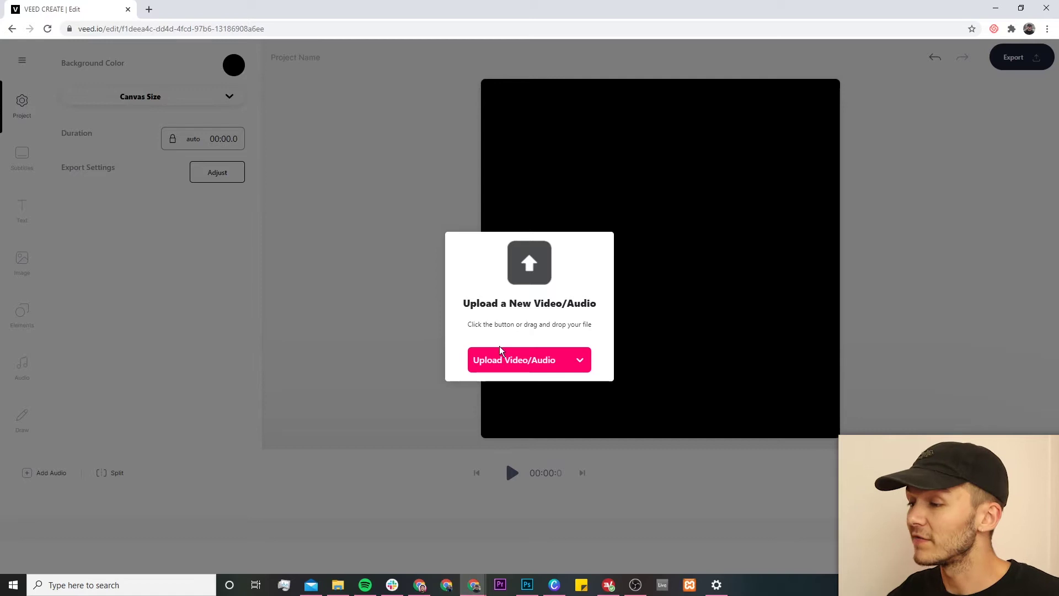
Step: Upload Instagram Clip.mp4 from the Test Kit folder into the project
left_click(507, 360)
left_click(648, 358)
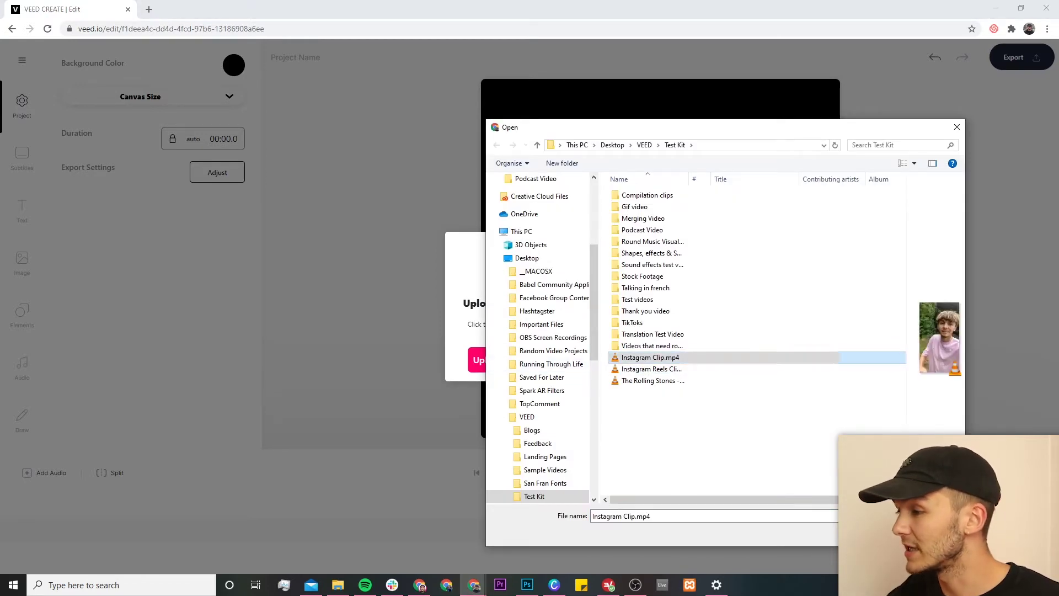
key("Return")
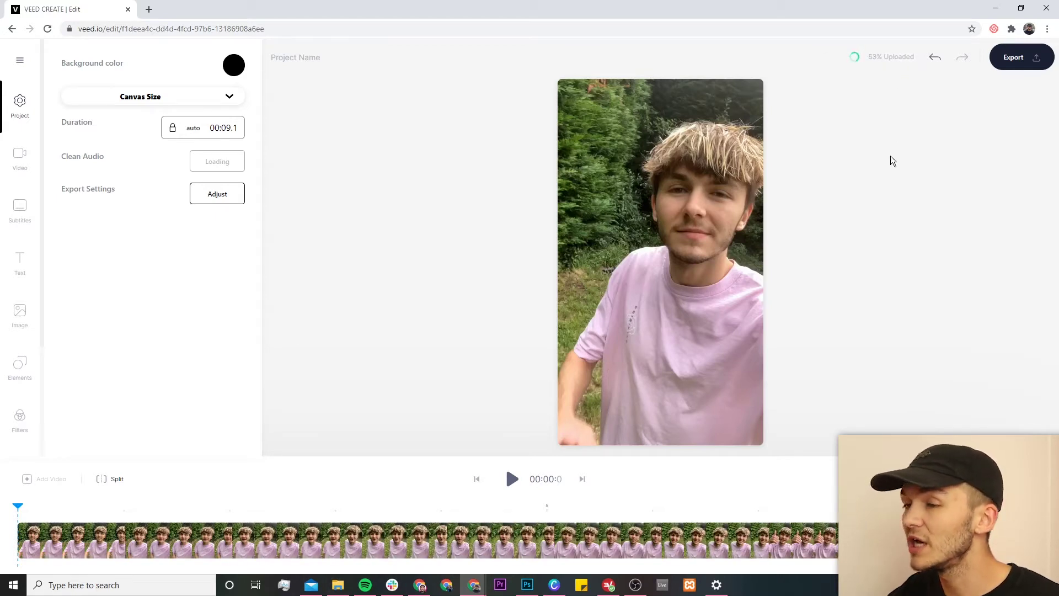
left_click(512, 478)
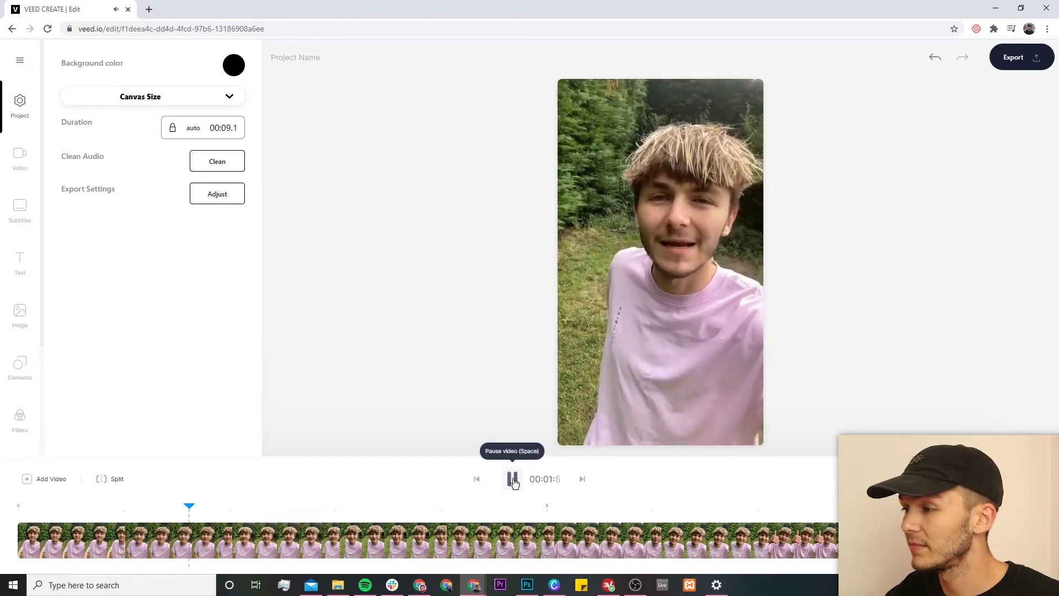
left_click(513, 479)
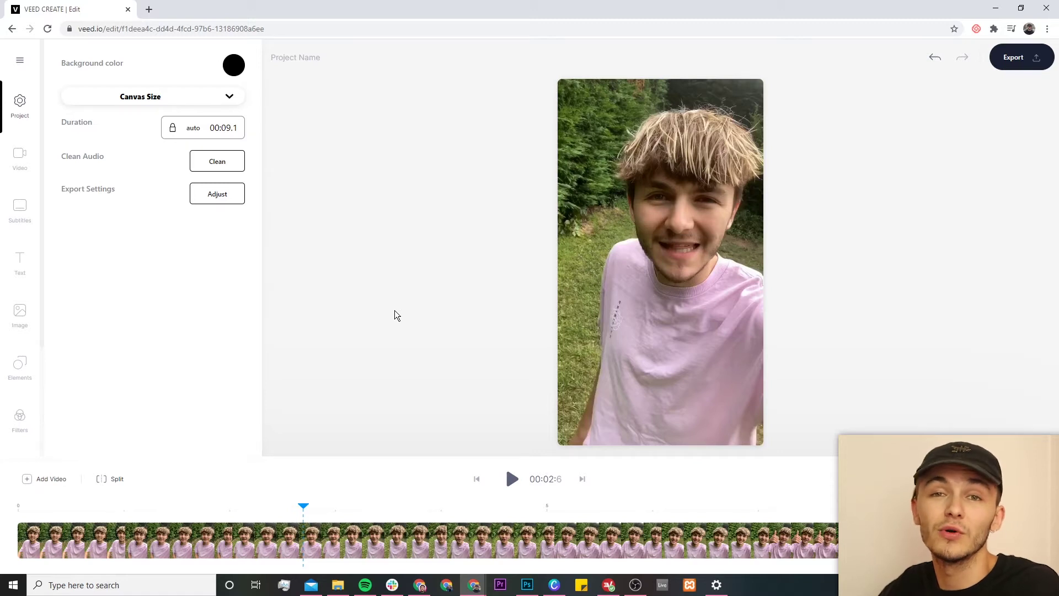
left_click(21, 264)
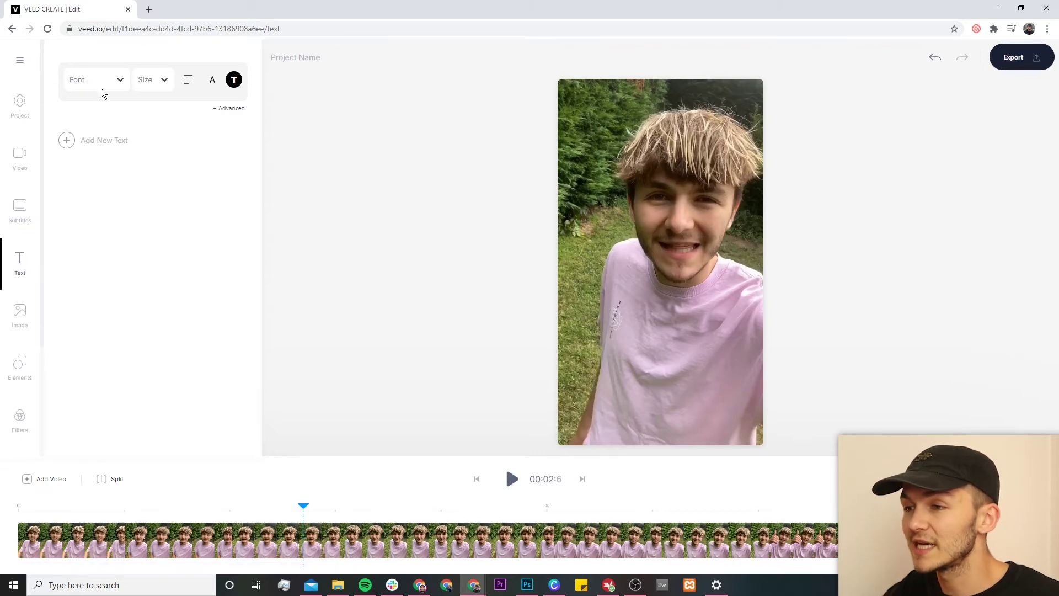
left_click(95, 144)
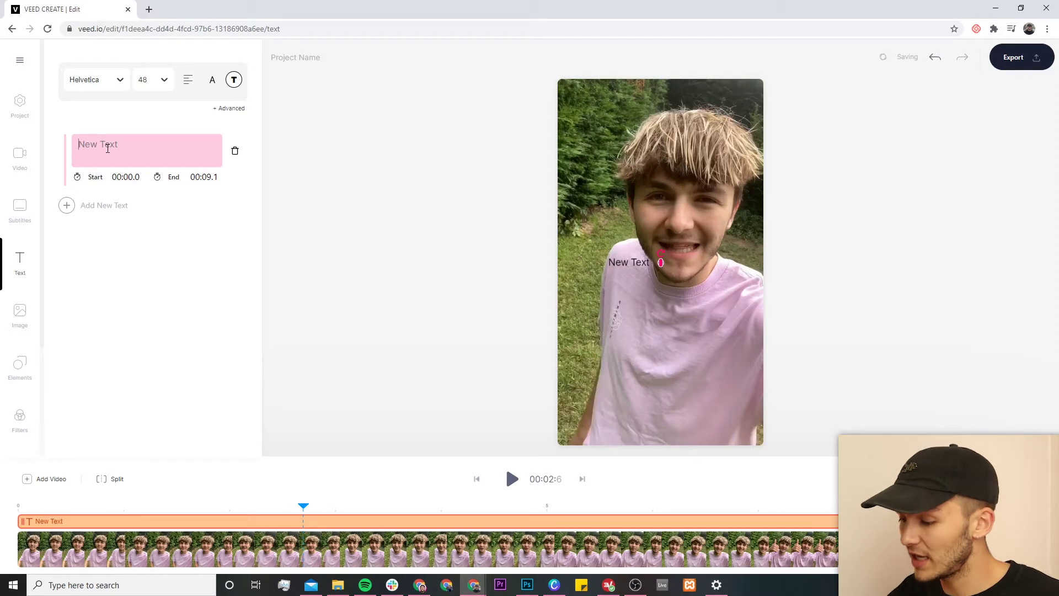
type("@acw")
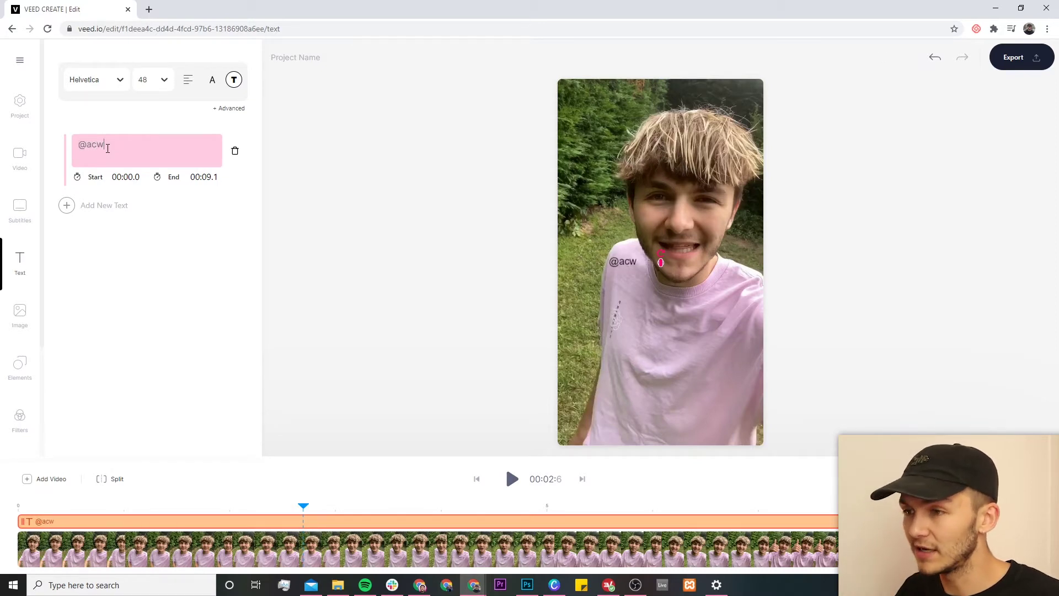
left_click(349, 210)
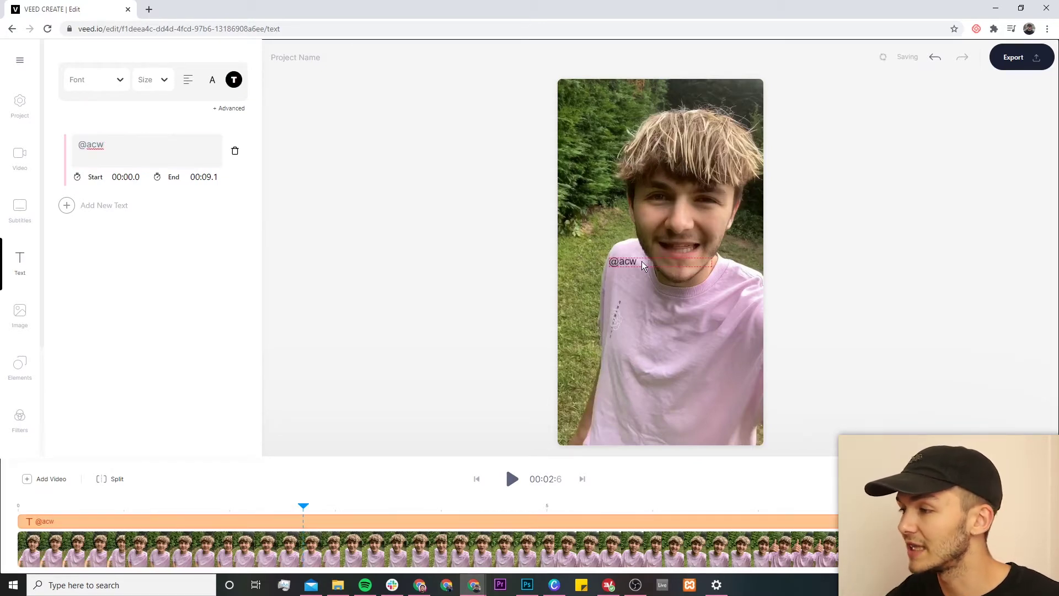
left_click(624, 264)
left_click_drag(624, 263, 633, 361)
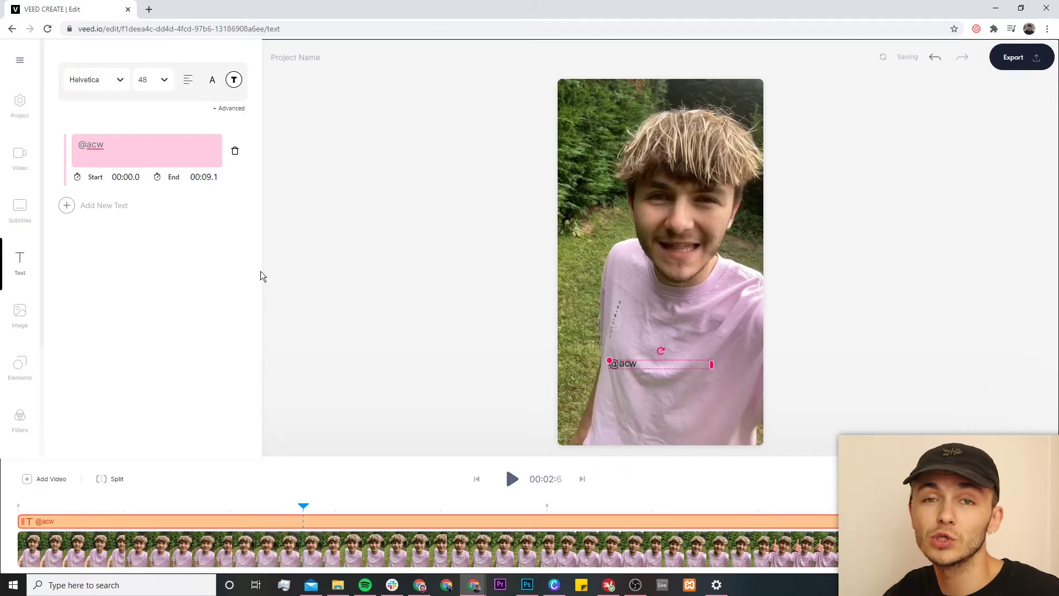
left_click(230, 109)
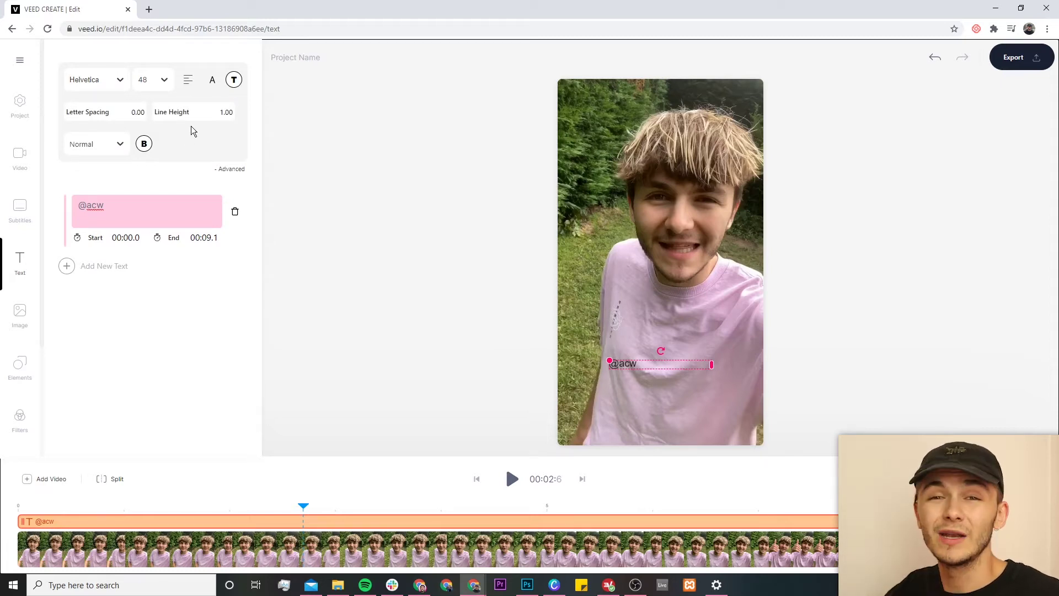
left_click(164, 81)
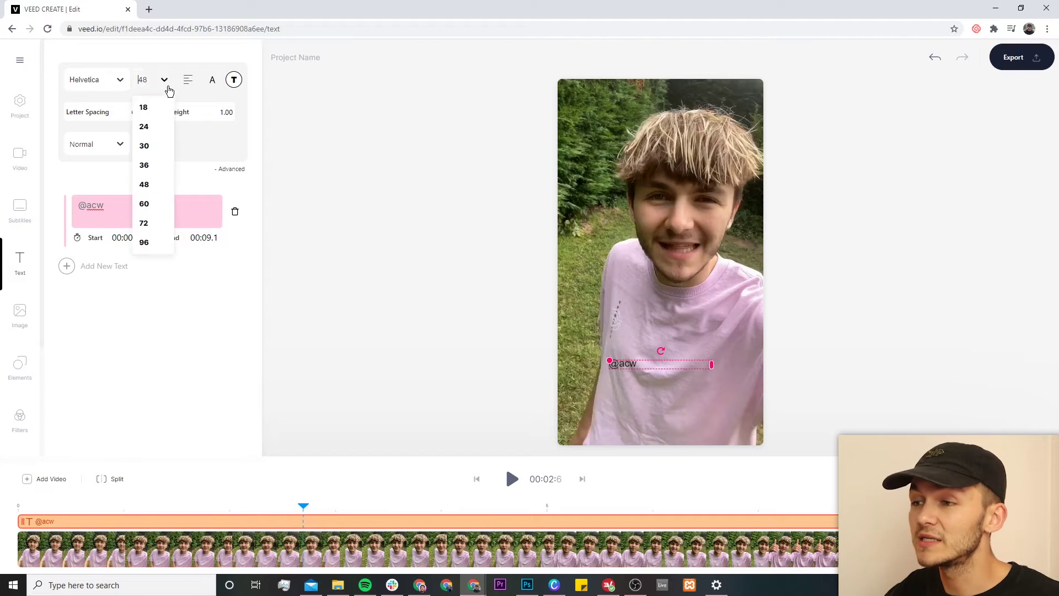
left_click(158, 150)
left_click(399, 223)
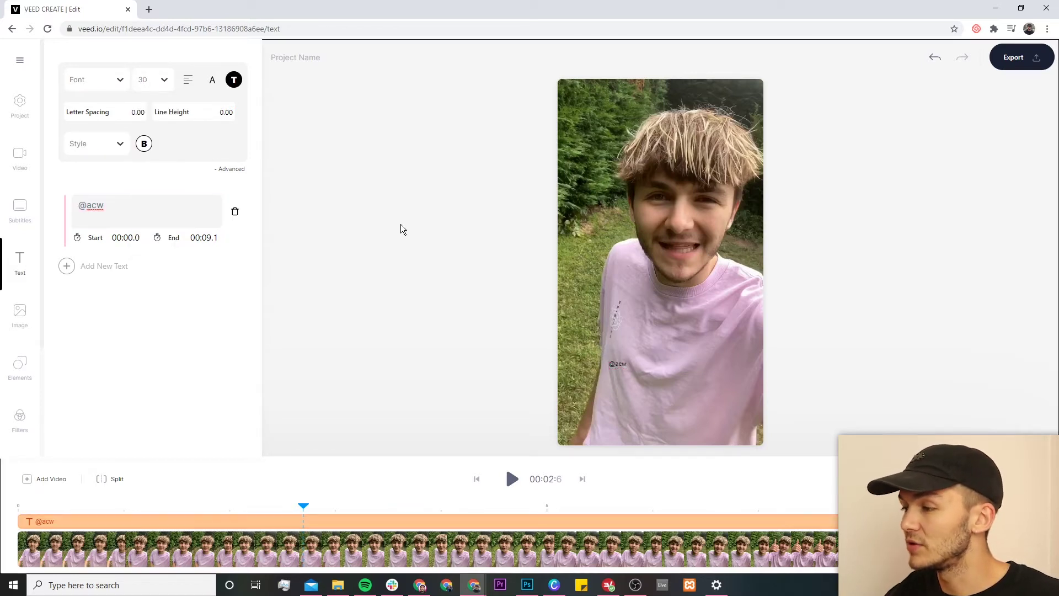
left_click_drag(621, 366, 735, 385)
left_click(830, 290)
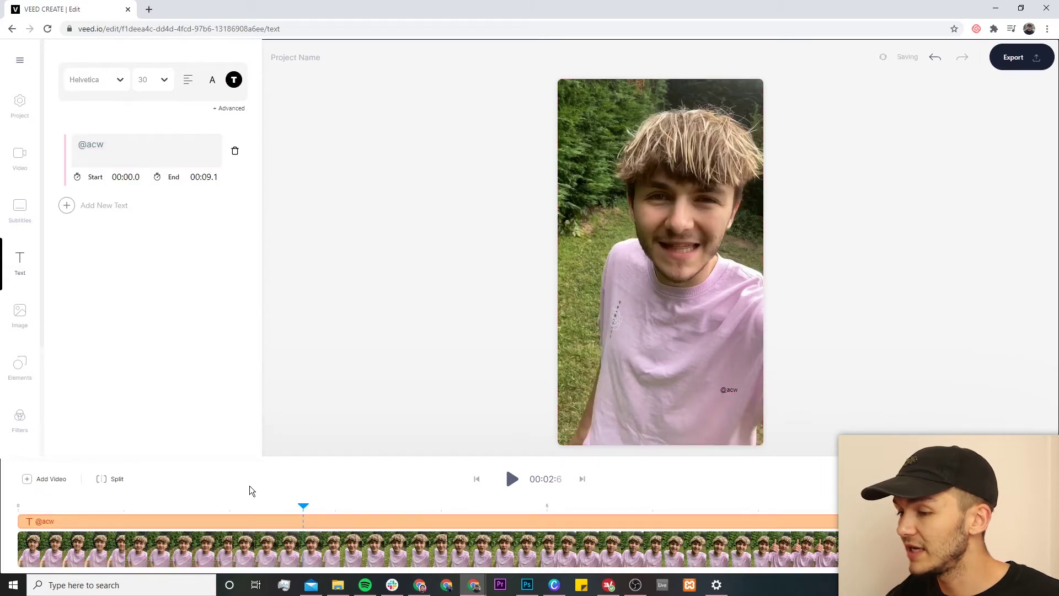
left_click(512, 480)
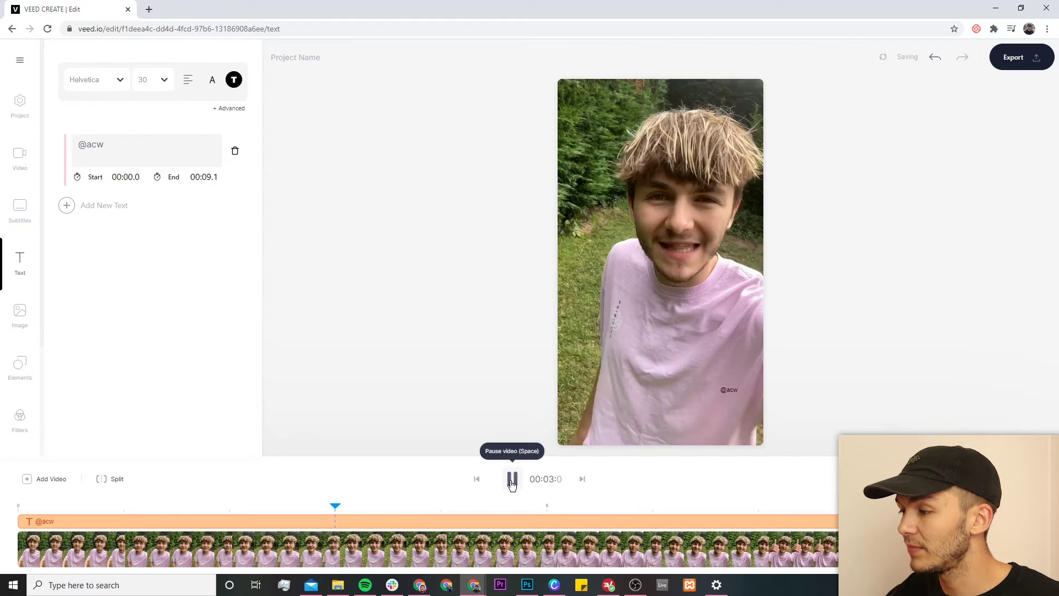
left_click(511, 479)
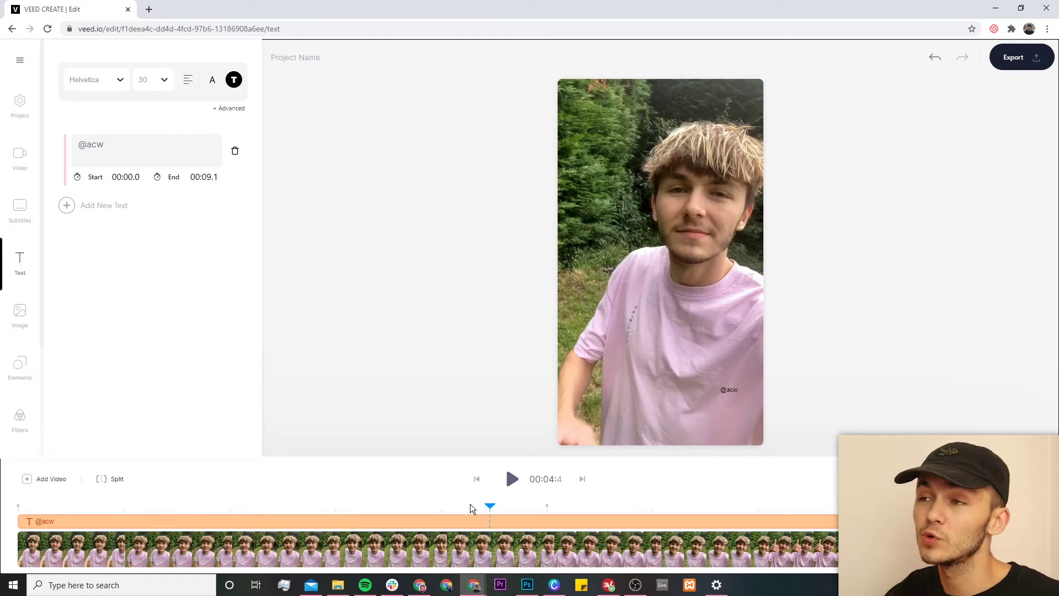
left_click(21, 521)
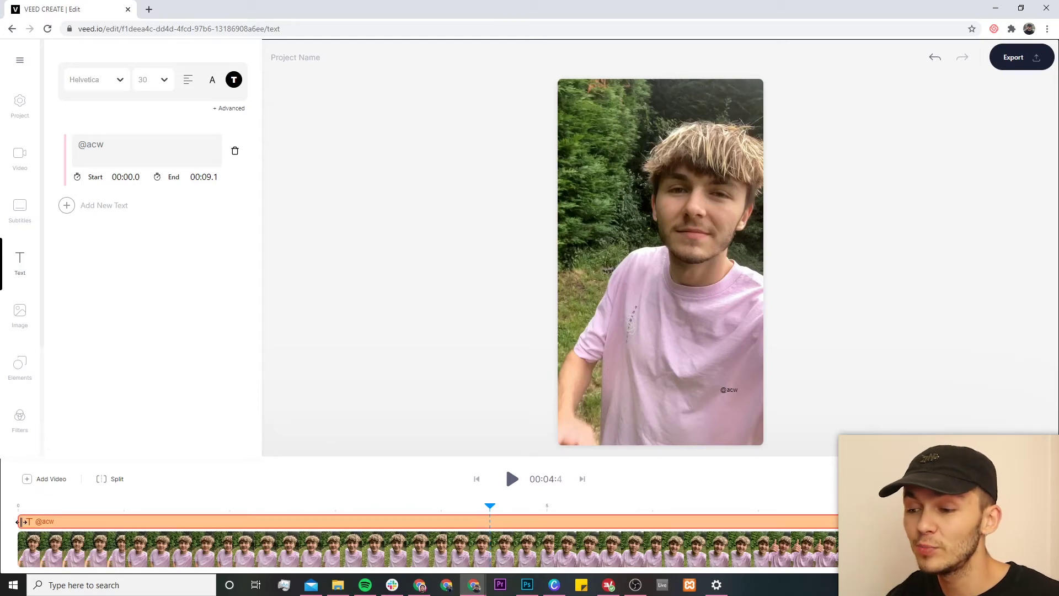
left_click_drag(21, 521, 401, 521)
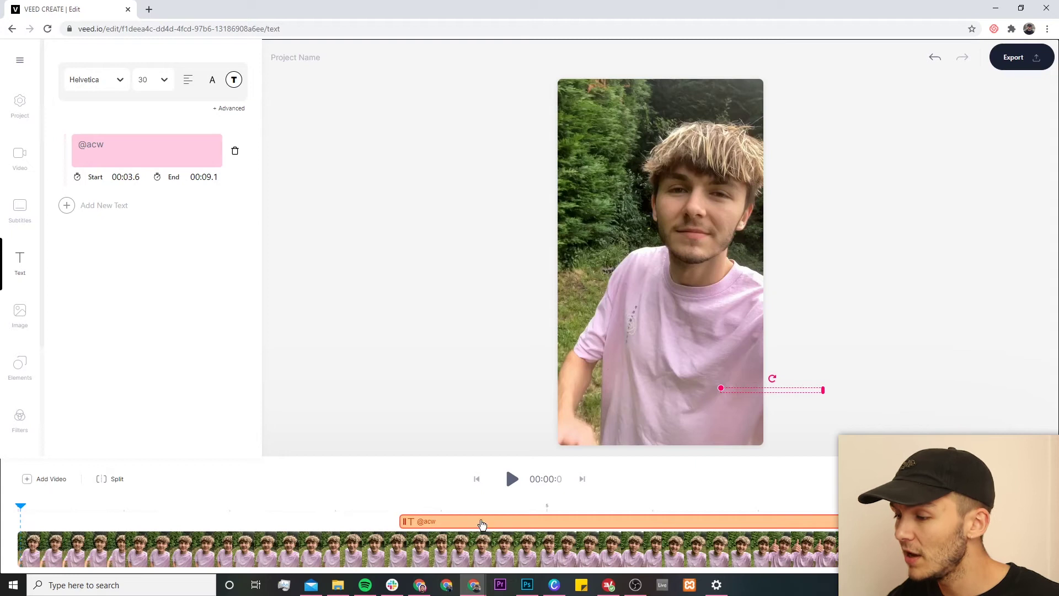
left_click_drag(979, 521, 629, 521)
left_click(681, 507)
left_click(438, 343)
Step: Scrub between about 2.4 and 6.8 seconds and play to verify the overlay timing
left_click(743, 505)
left_click(364, 504)
left_click(433, 504)
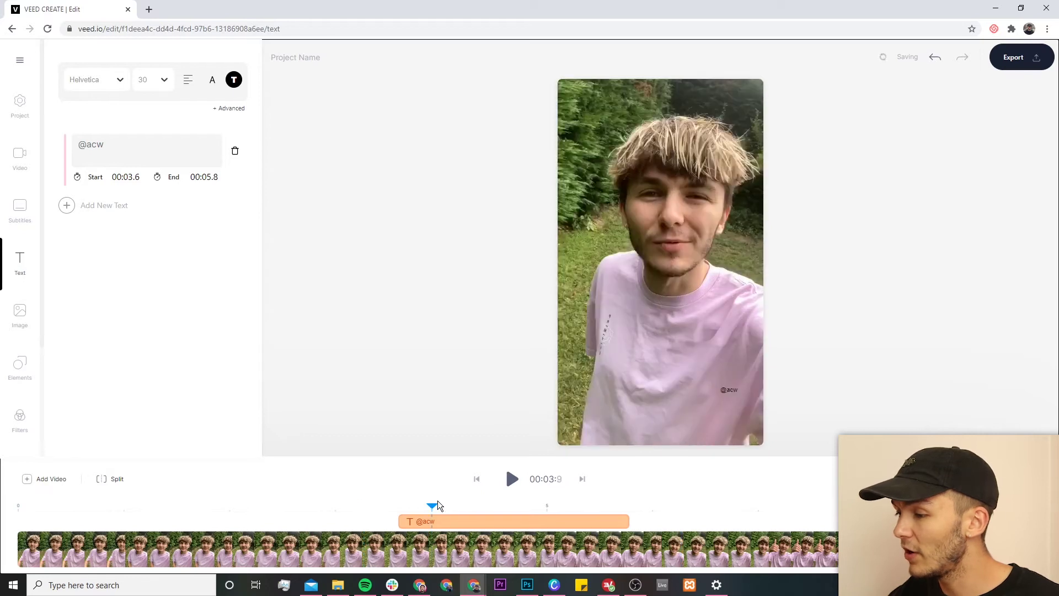
left_click(511, 504)
left_click(270, 504)
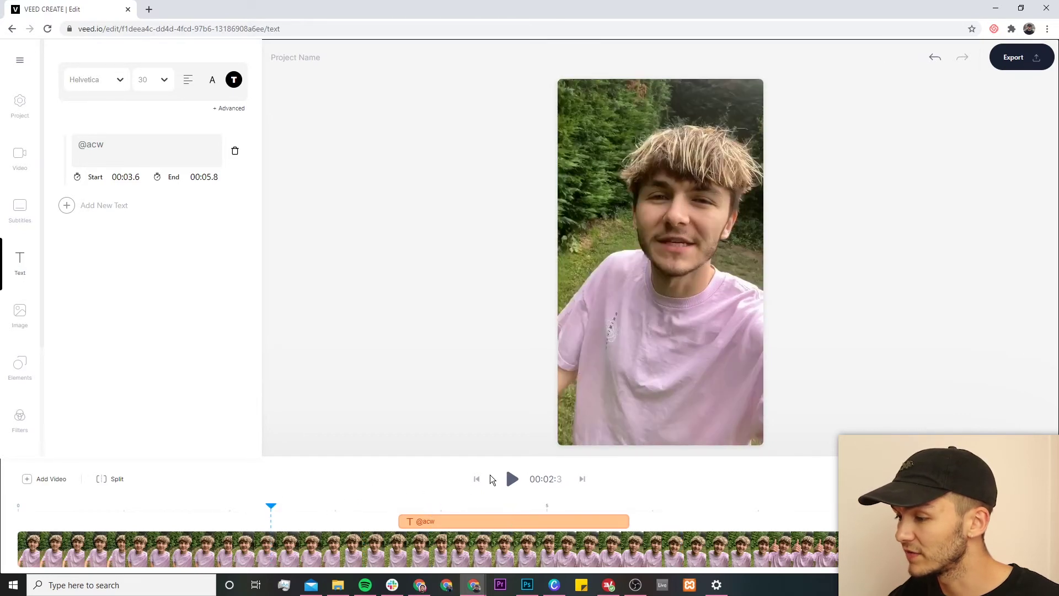
left_click(512, 479)
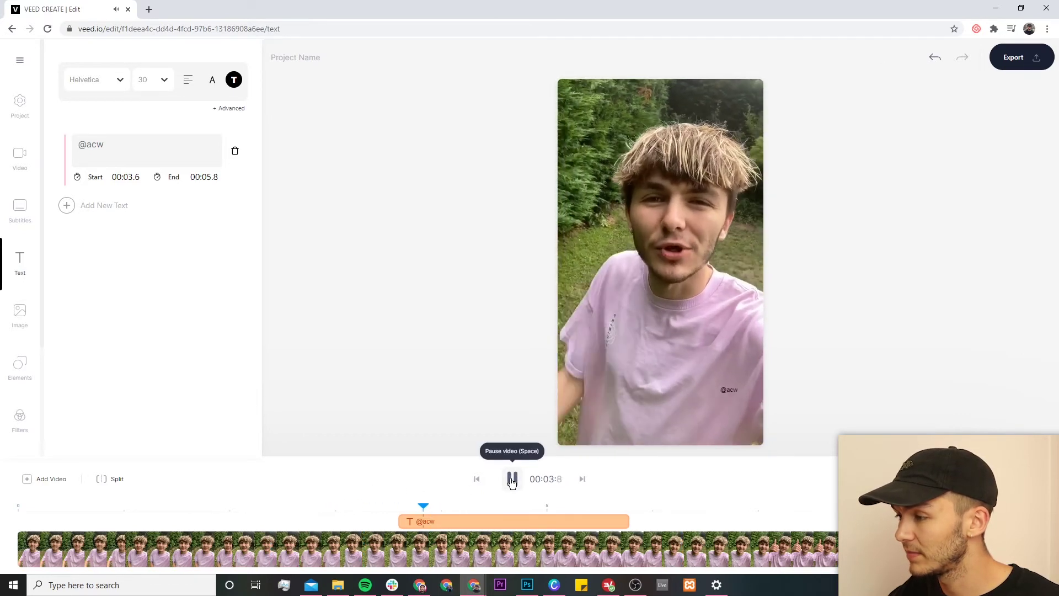
left_click(512, 478)
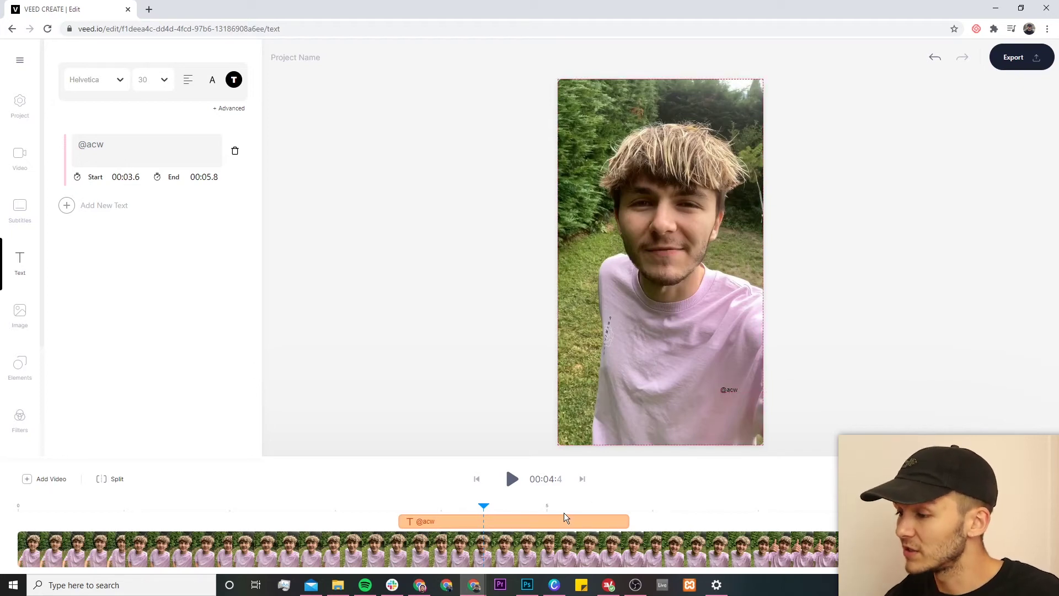
left_click_drag(562, 522, 386, 522)
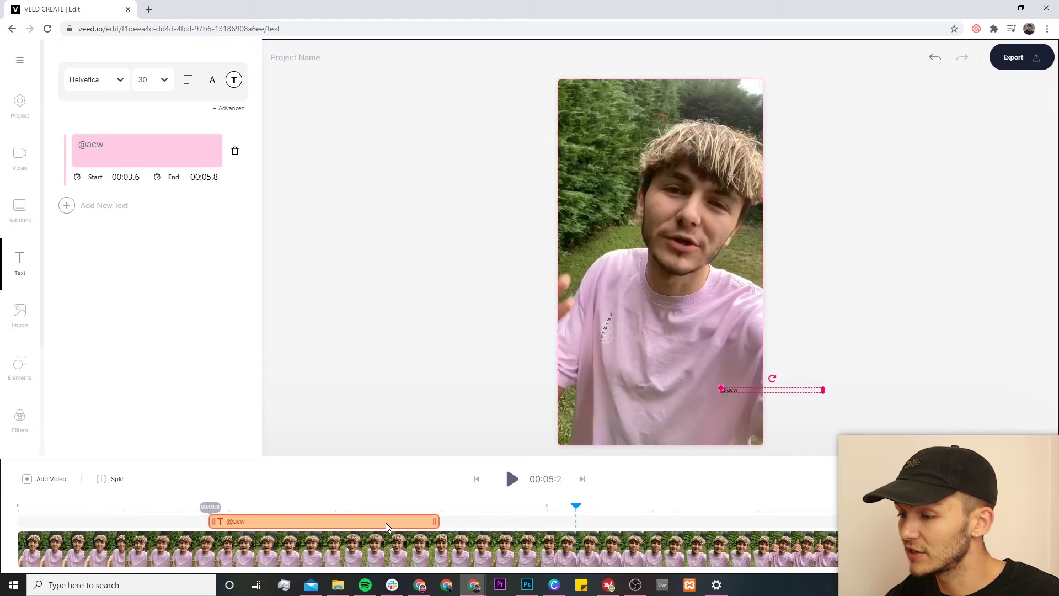
left_click(327, 508)
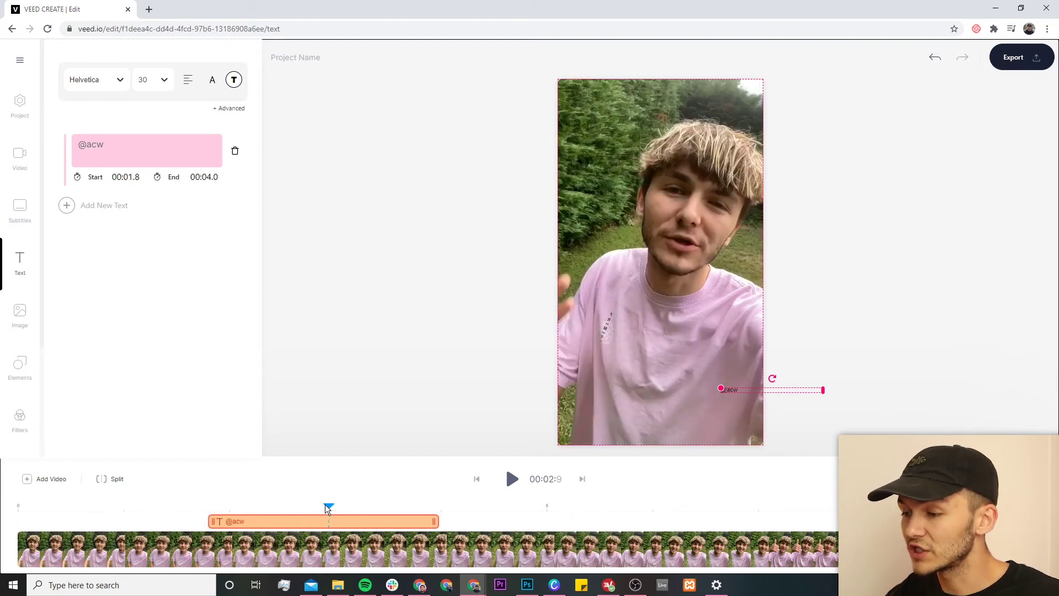
left_click(114, 478)
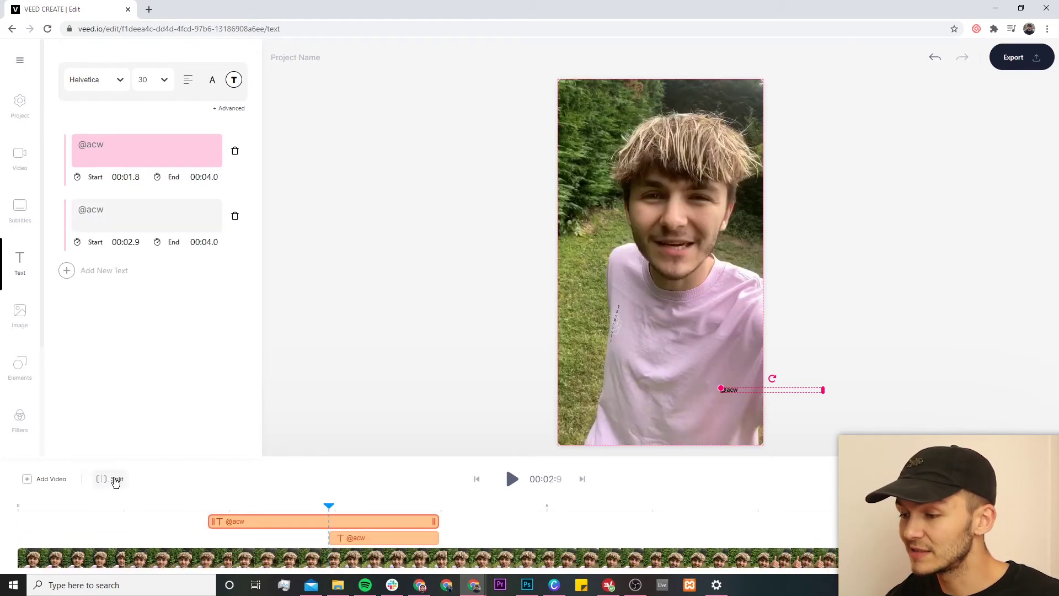
left_click_drag(433, 520, 332, 520)
left_click(366, 537)
left_click_drag(393, 535, 674, 543)
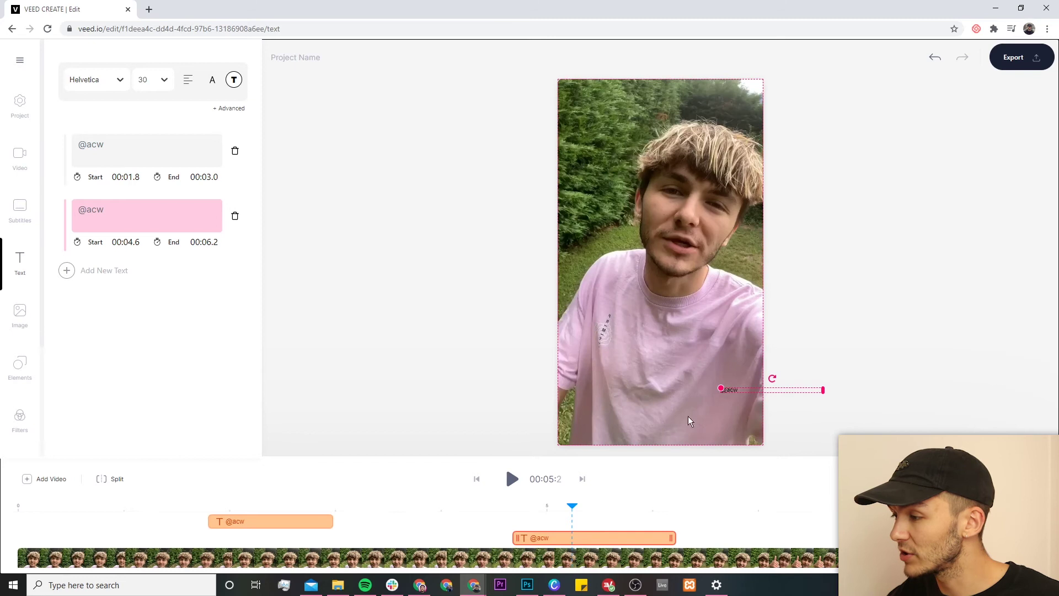
left_click_drag(732, 389, 598, 274)
left_click_drag(331, 522, 491, 527)
left_click(157, 506)
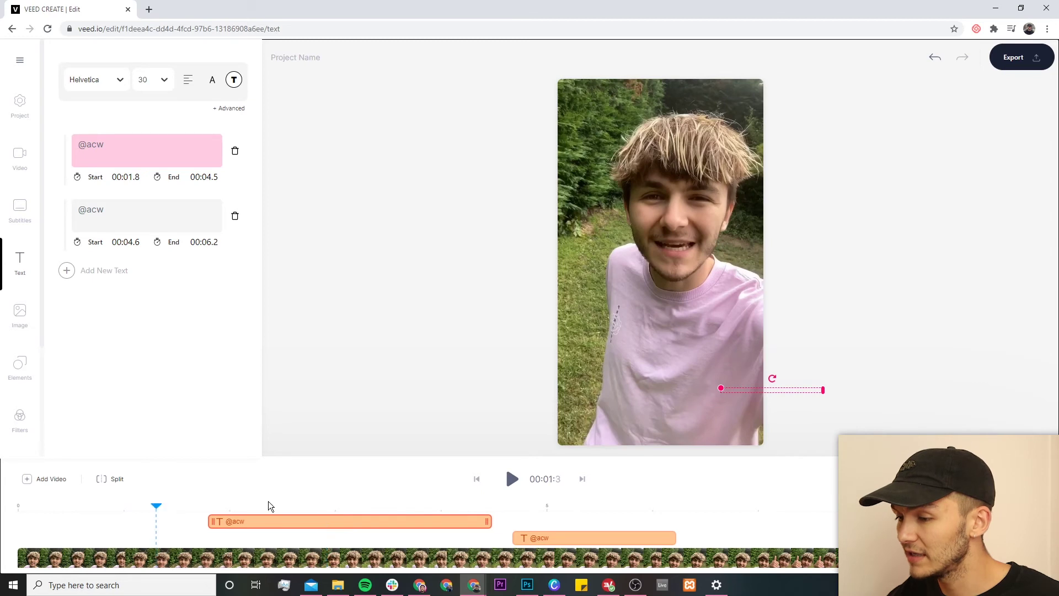
left_click(512, 478)
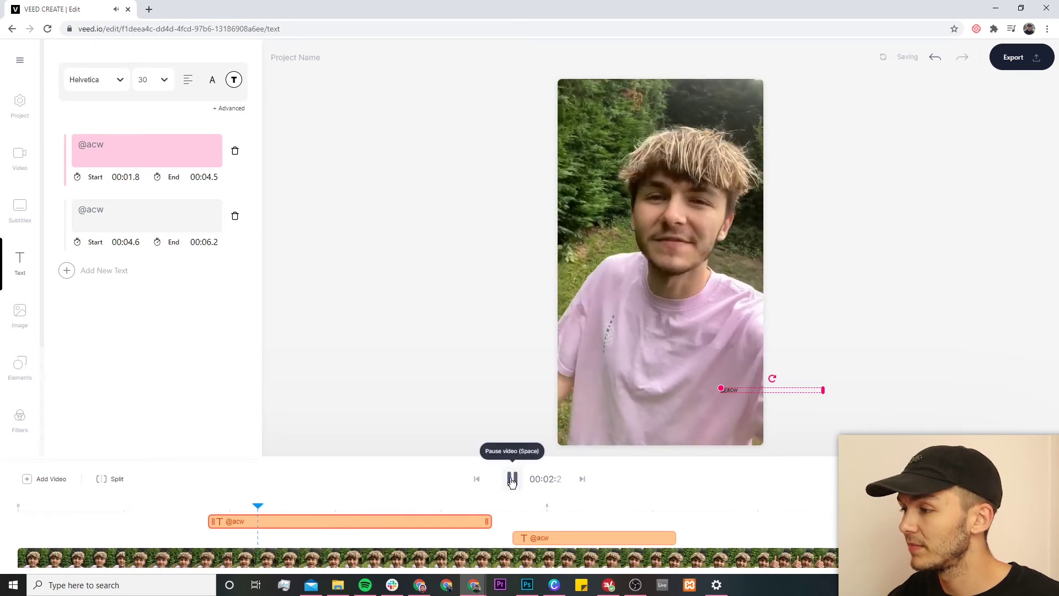
left_click(422, 310)
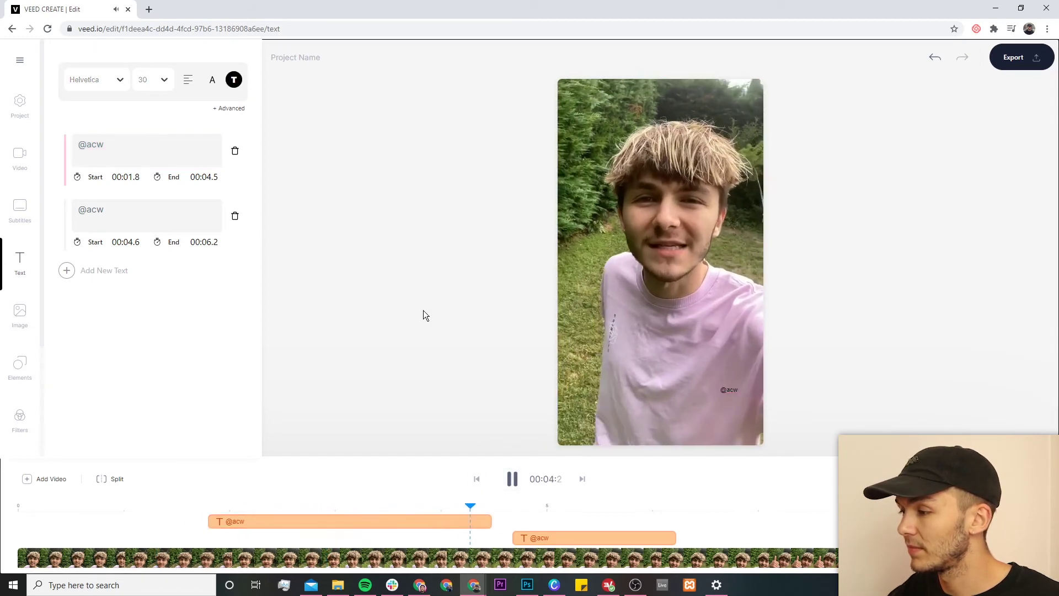
left_click(512, 478)
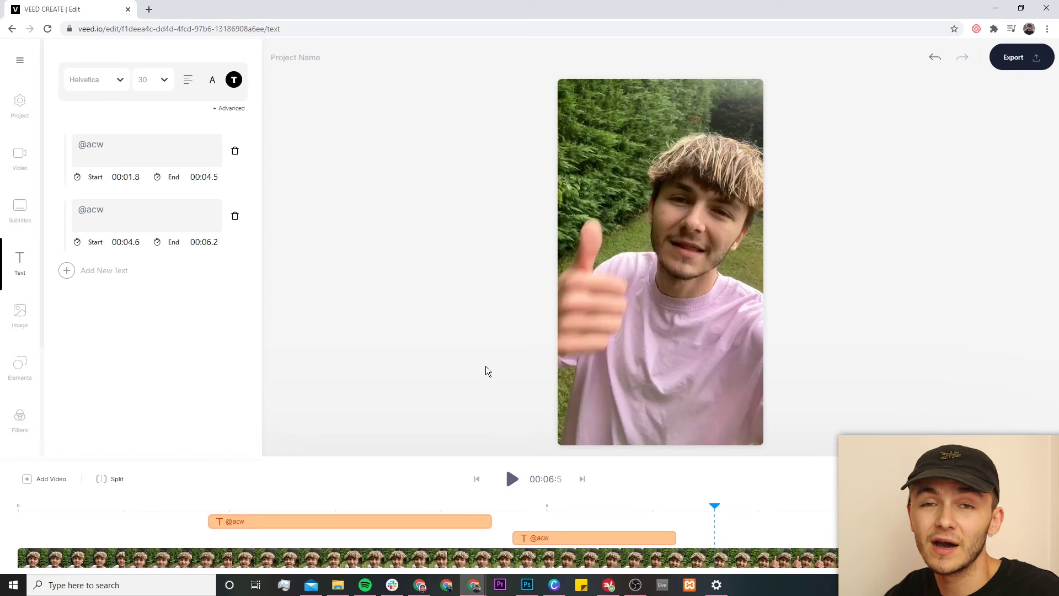
left_click(435, 506)
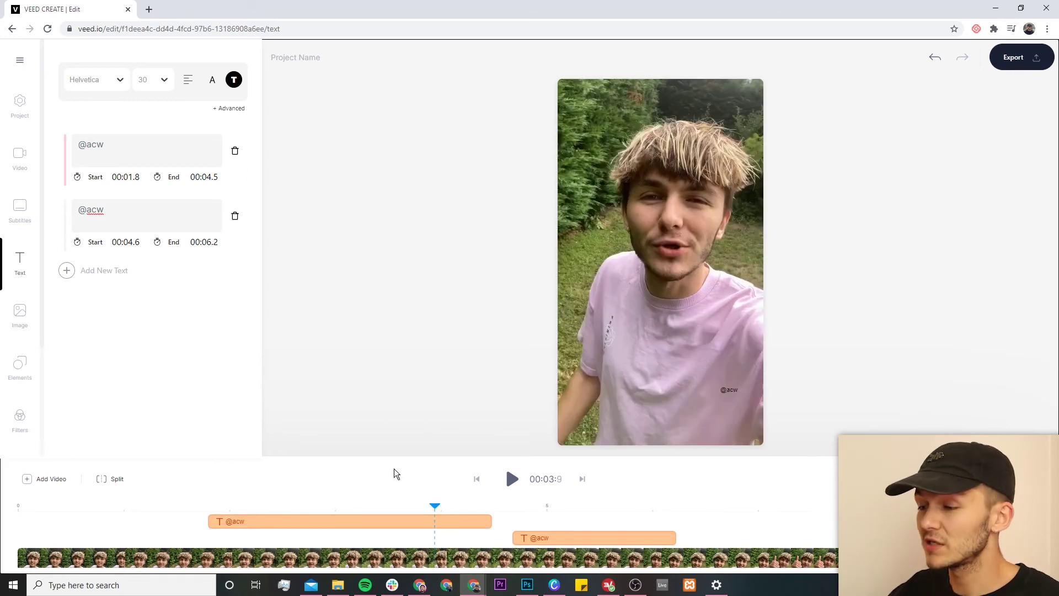
left_click(378, 522)
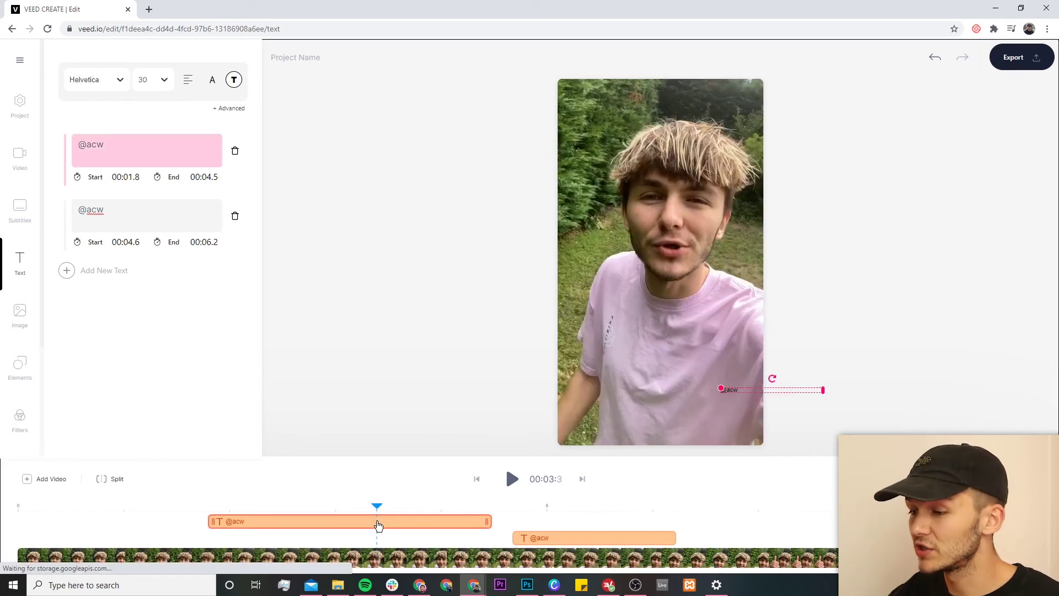
left_click(234, 79)
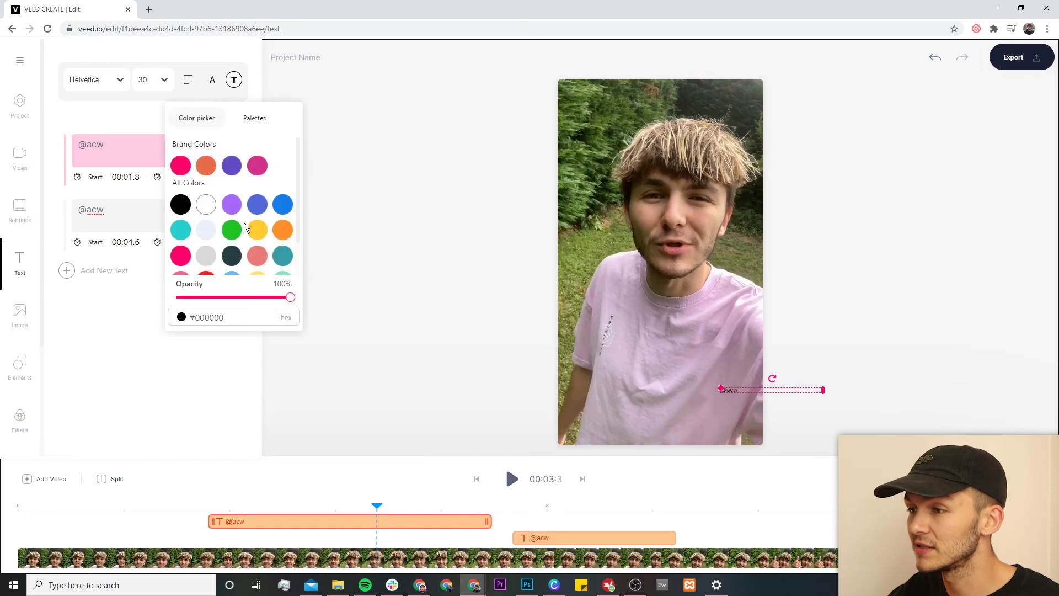
left_click(233, 228)
left_click(395, 237)
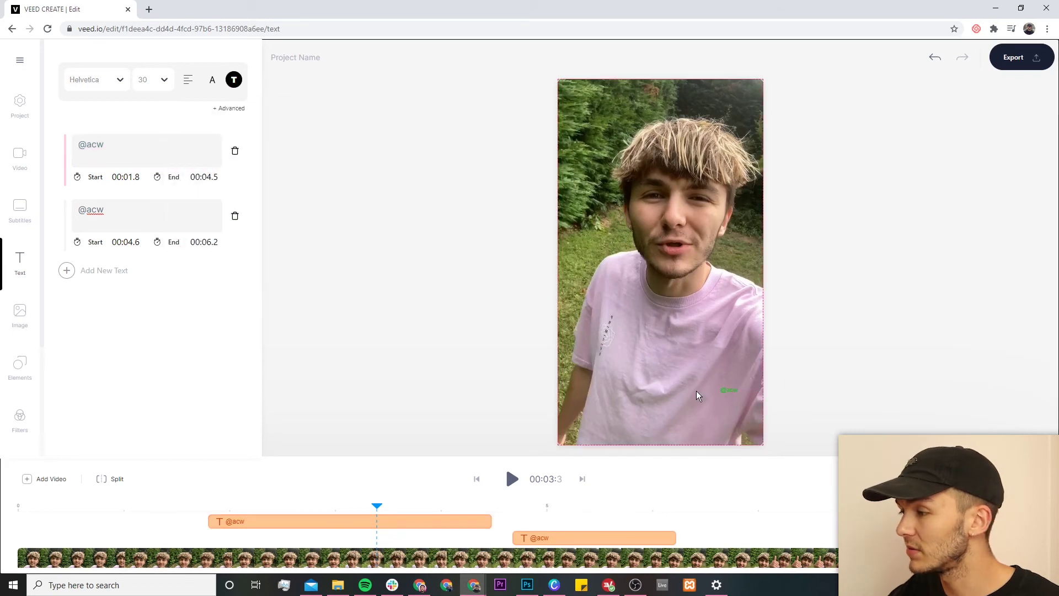
left_click(727, 389)
left_click(232, 83)
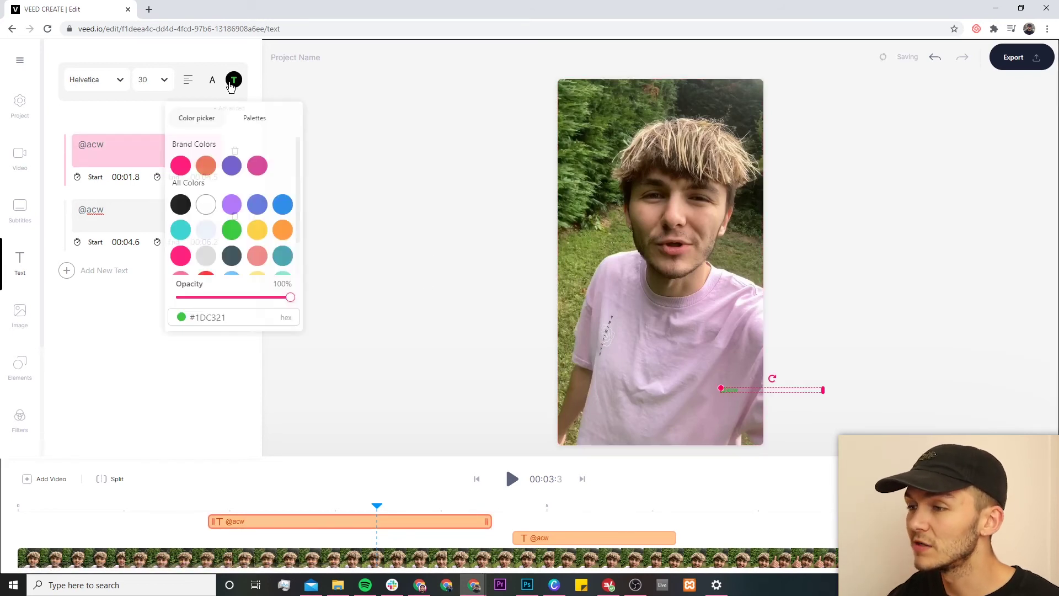
scroll(231, 221, "down", 1)
left_click(257, 188)
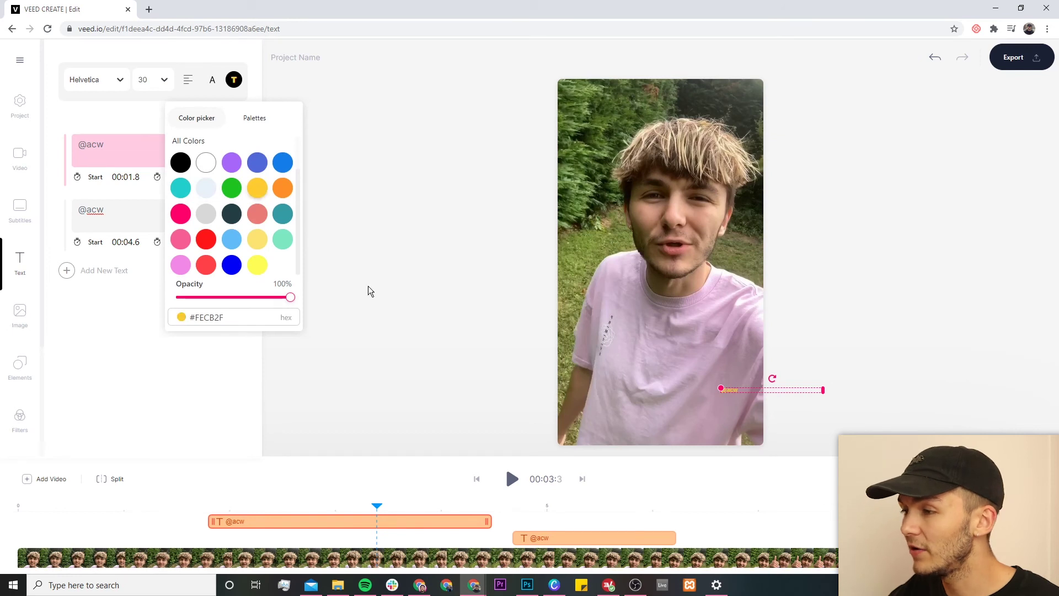
left_click(390, 282)
left_click(512, 480)
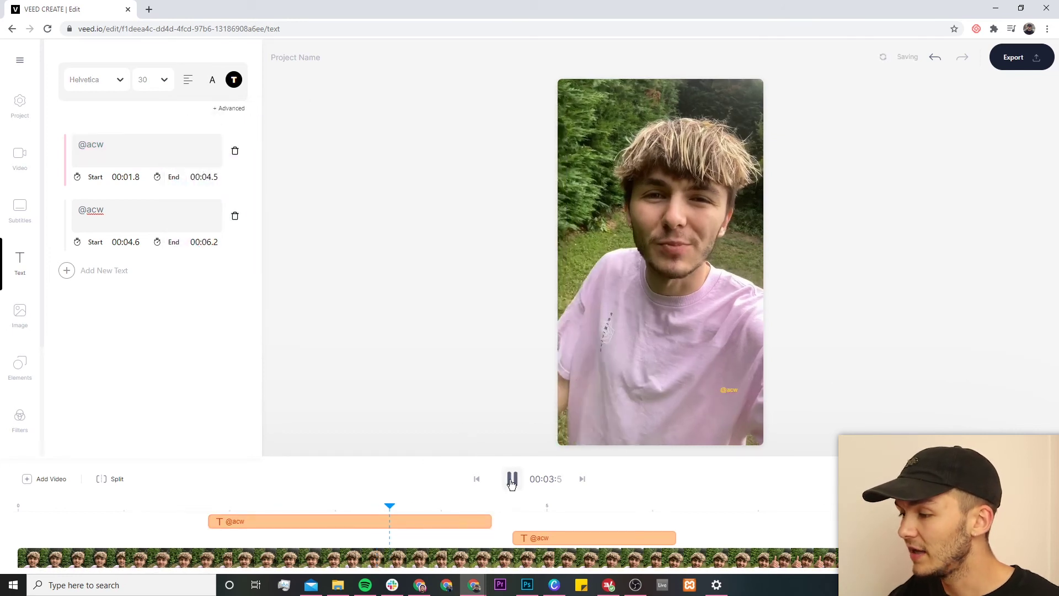
left_click(569, 538)
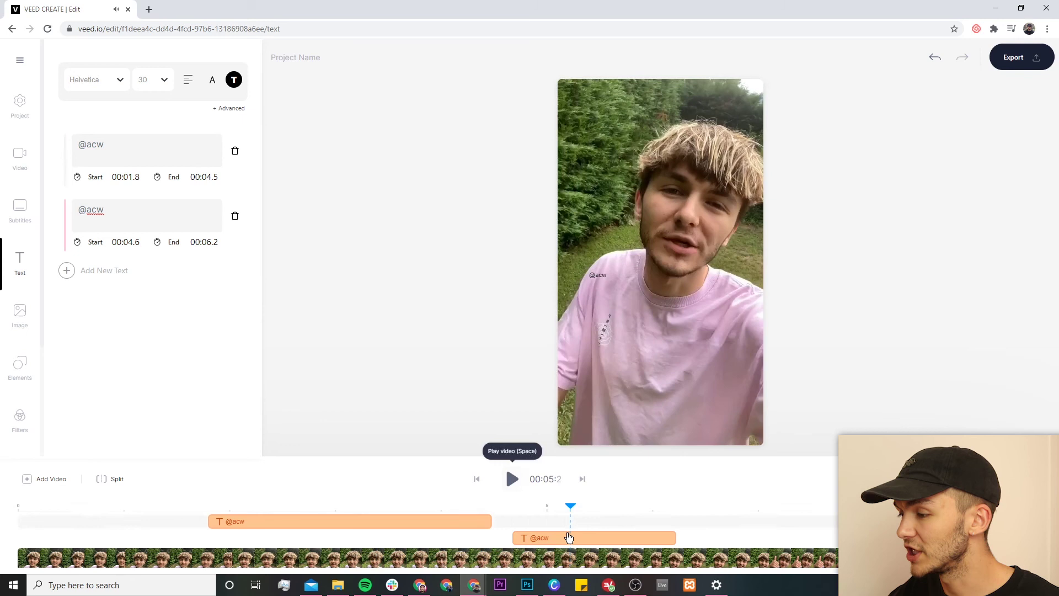
left_click(570, 538)
left_click(234, 79)
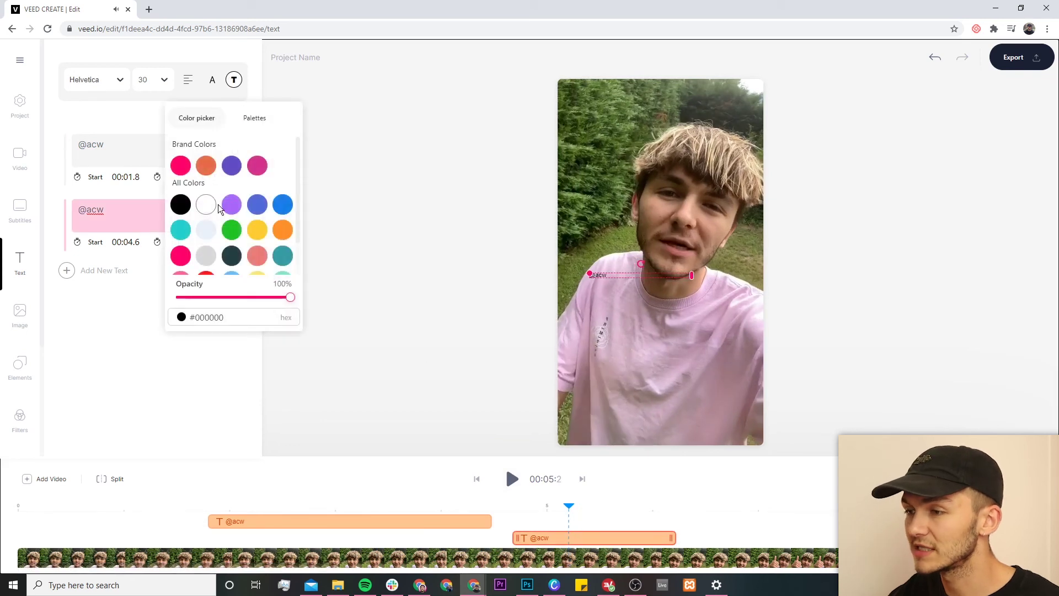
scroll(216, 219, "down", 1)
left_click(201, 240)
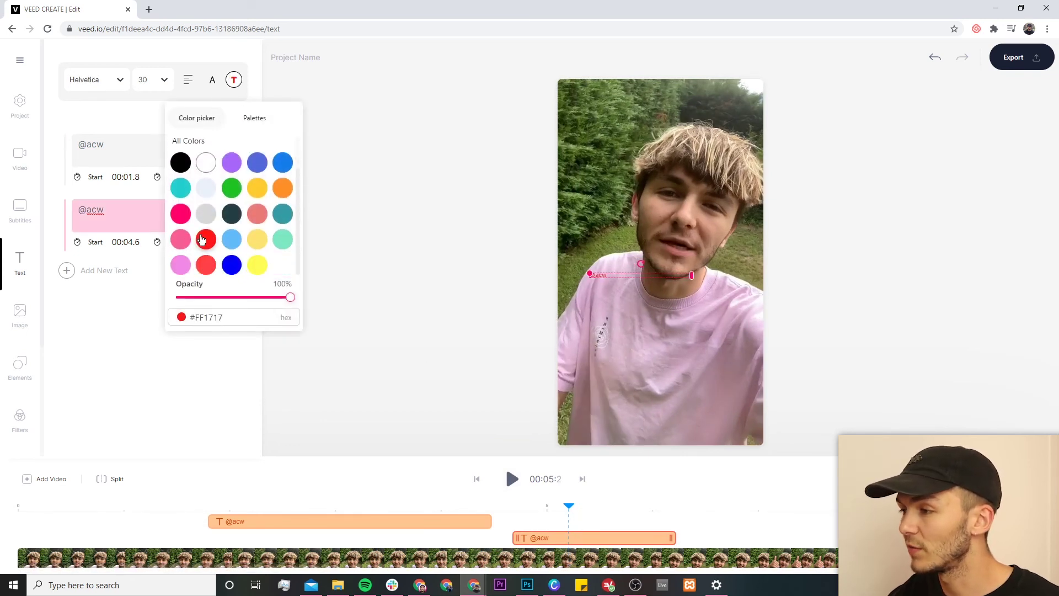
left_click(427, 301)
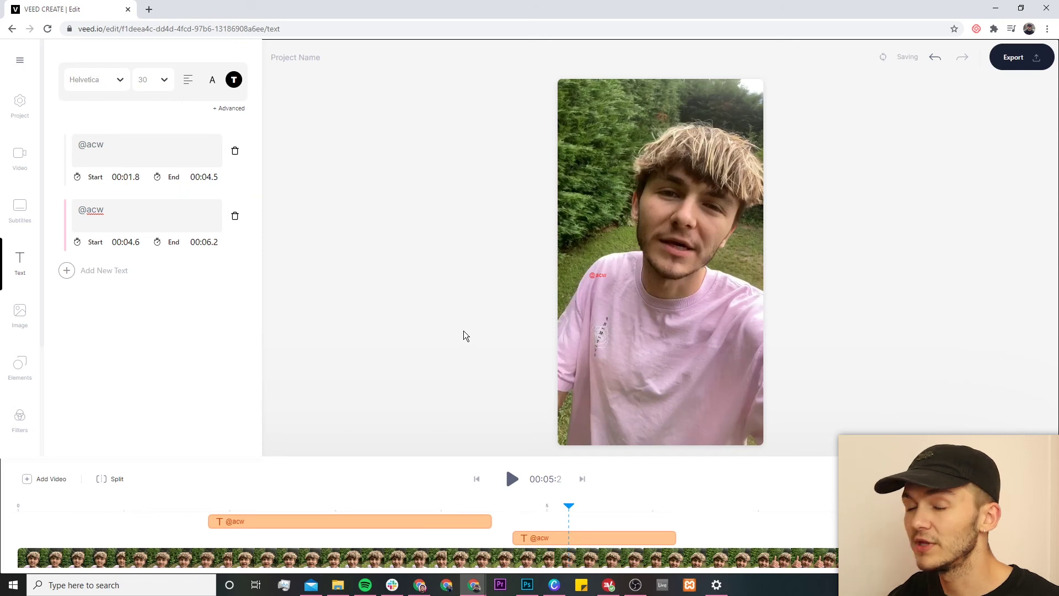